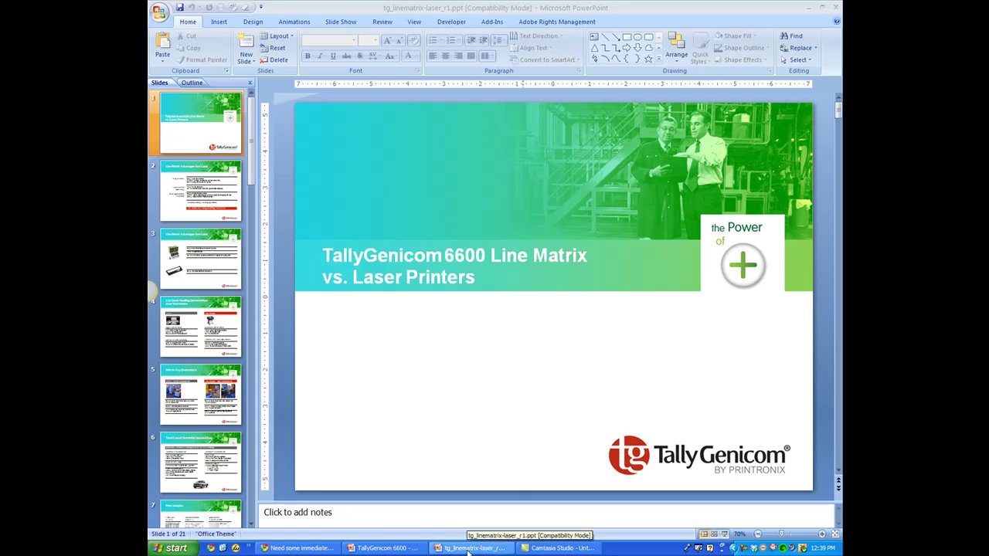
Show the old line matrix deck tg_linematrix-laser_r1.ppt as Slide Sorter thumbnails.
{"action": "left_click", "coordinate": [374, 549]}
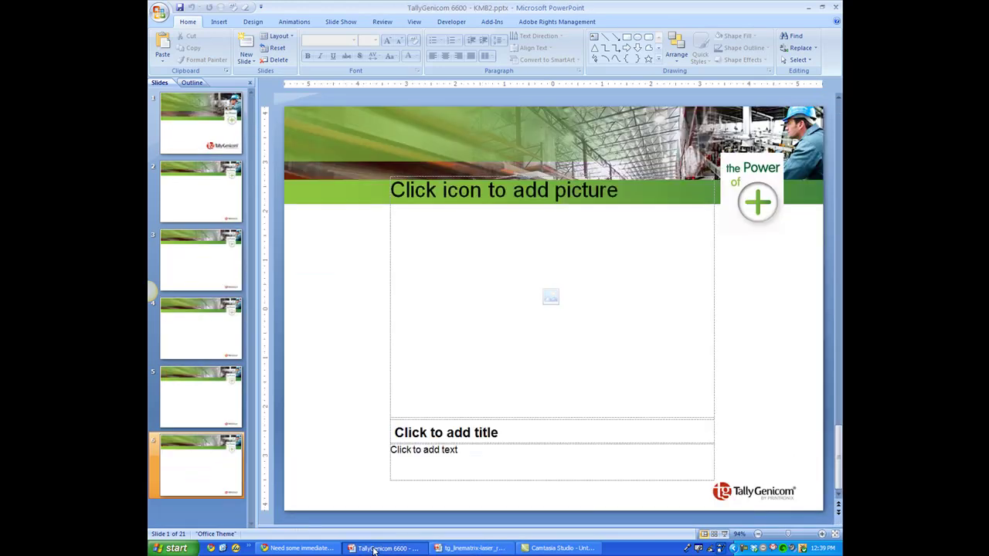
{"action": "left_click", "coordinate": [471, 549]}
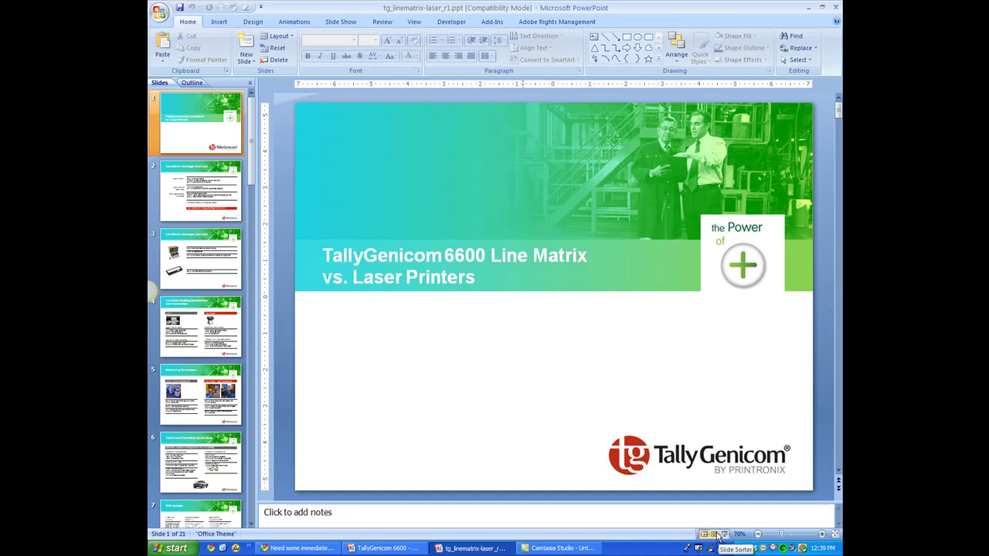
{"action": "left_click", "coordinate": [715, 534]}
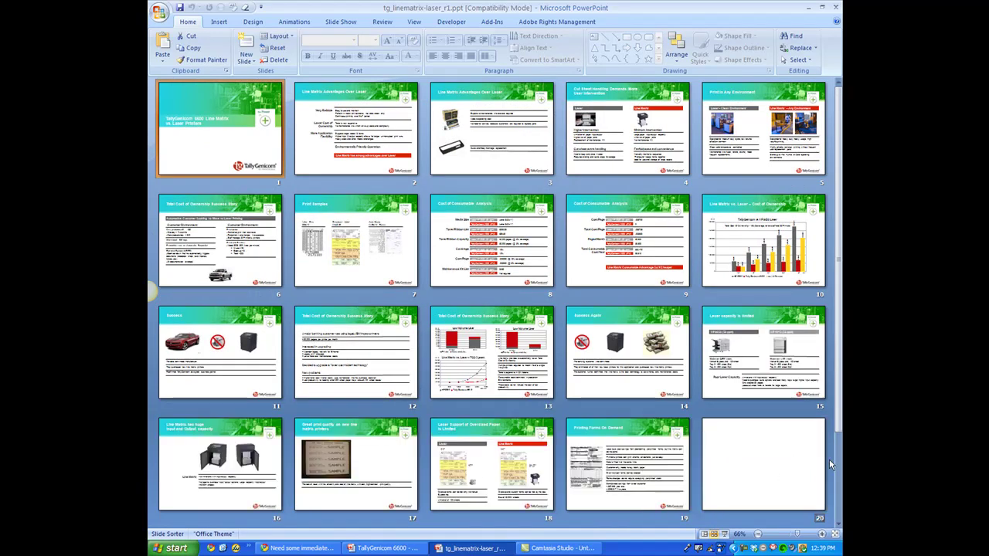
{"action": "scroll", "coordinate": [830, 464], "scroll_direction": "down", "scroll_amount": 3}
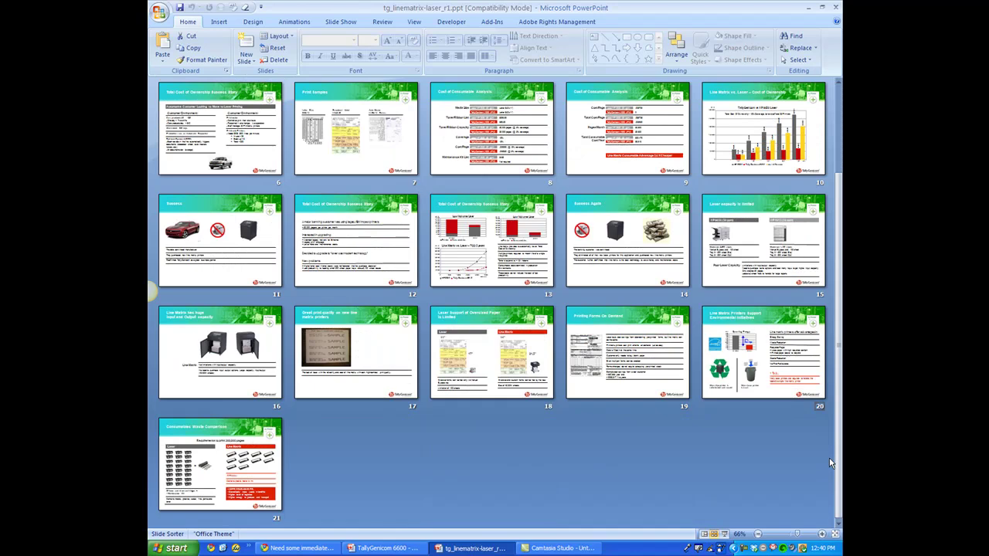
{"action": "scroll", "coordinate": [829, 462], "scroll_direction": "up", "scroll_amount": 3}
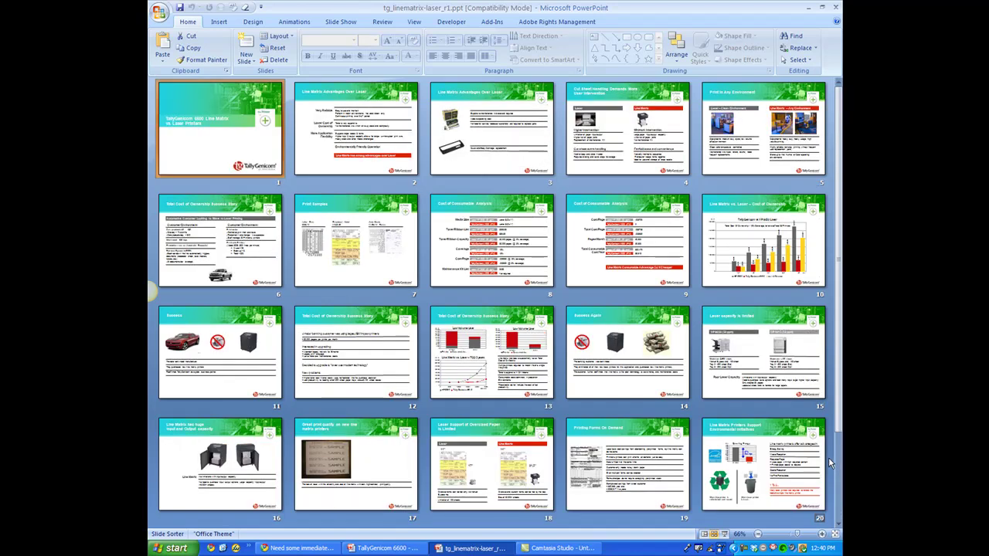
Select all 21 slides of the old line matrix deck with Ctrl+A.
{"action": "left_click", "coordinate": [807, 462]}
{"action": "right_click", "coordinate": [559, 408]}
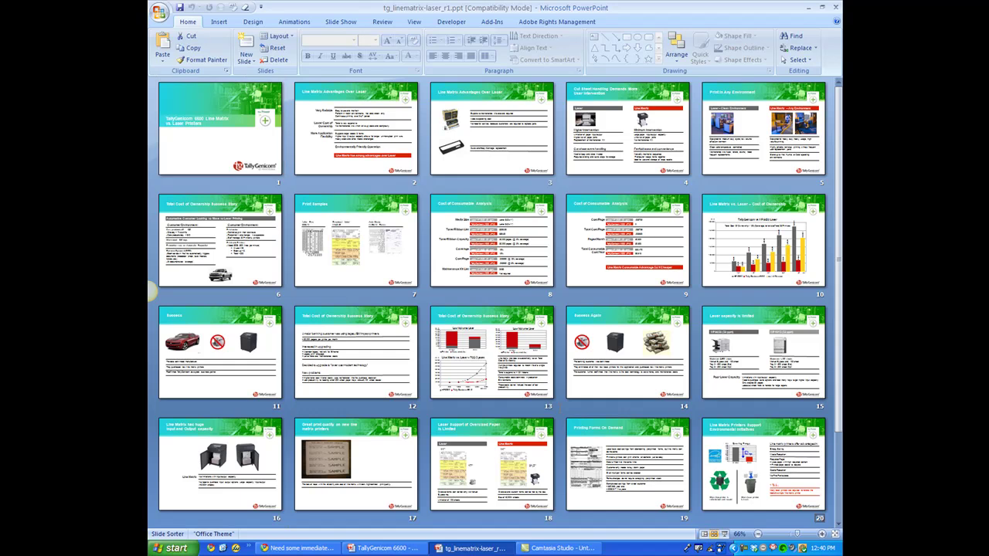
{"action": "left_click", "coordinate": [562, 398]}
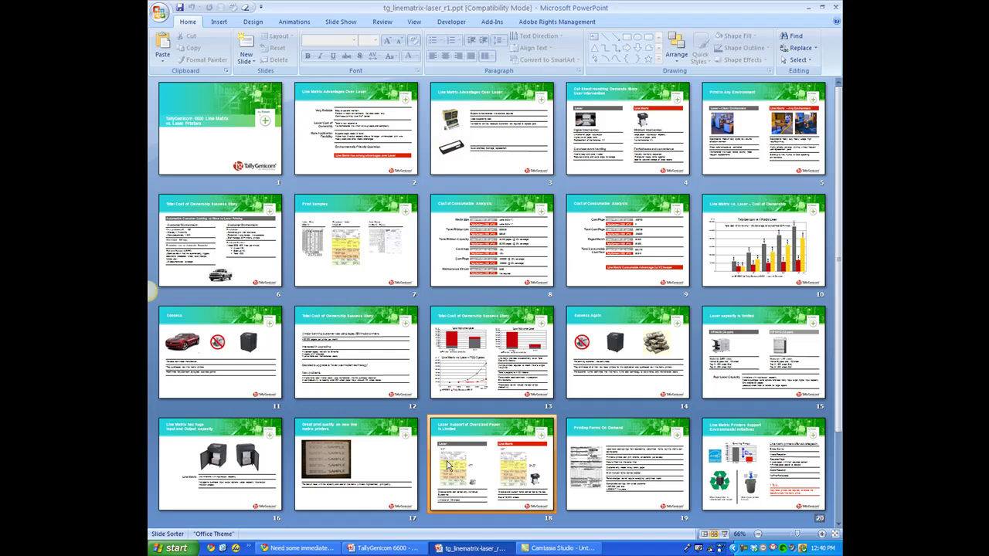
{"action": "key", "text": "ctrl+a"}
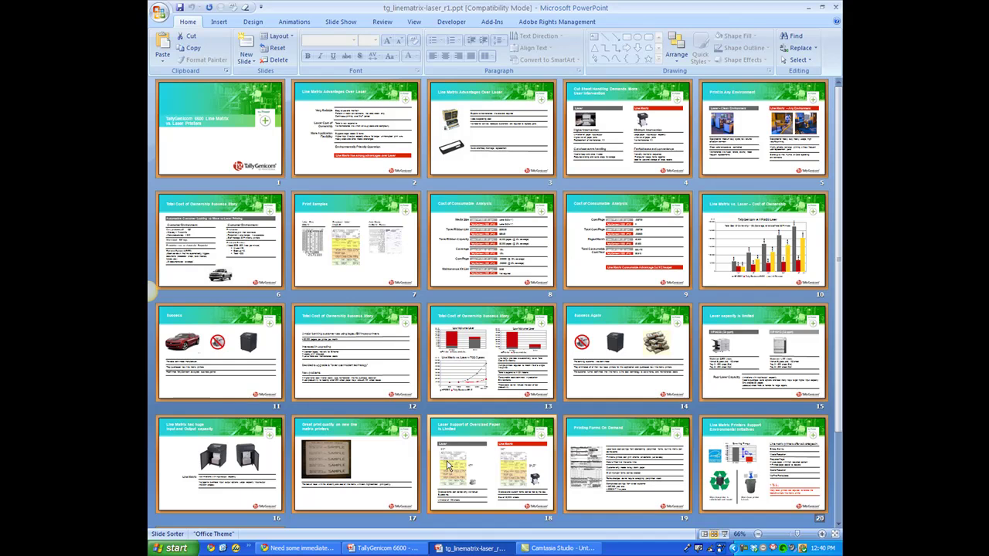
Delete all six placeholder slides from the KMB2 template deck in Slide Sorter.
{"action": "left_click", "coordinate": [401, 552]}
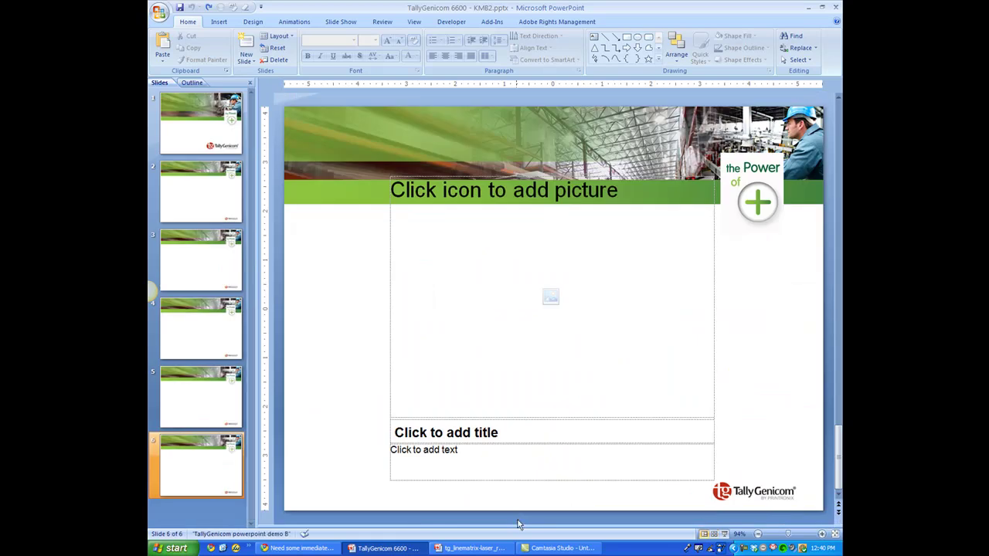
{"action": "left_click", "coordinate": [714, 534]}
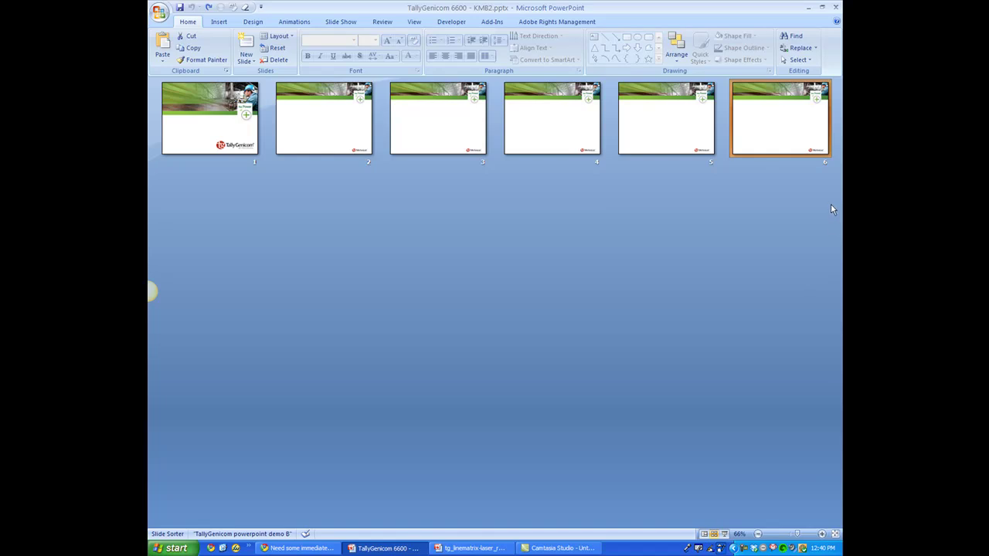
{"action": "left_click_drag", "start_coordinate": [830, 203], "coordinate": [200, 122]}
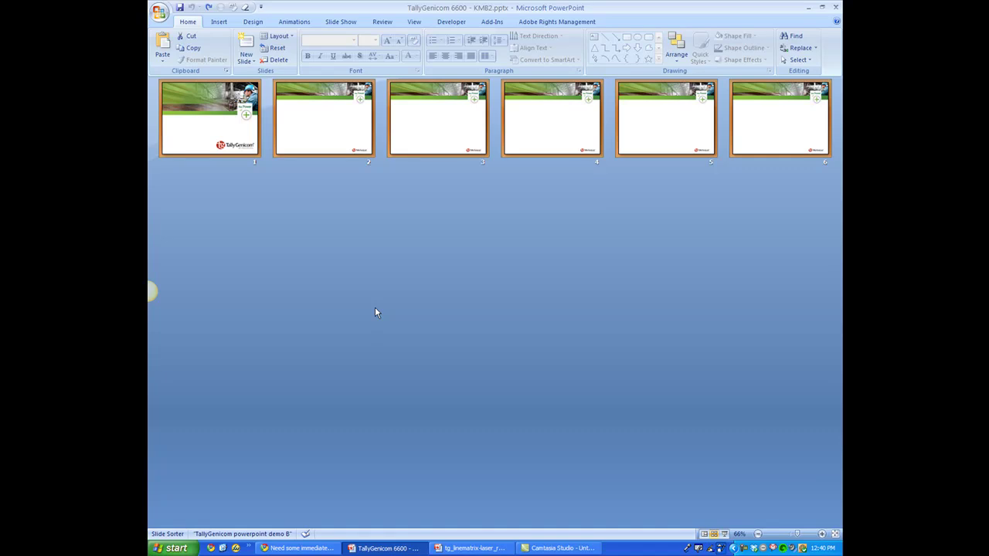
{"action": "left_click", "coordinate": [375, 308]}
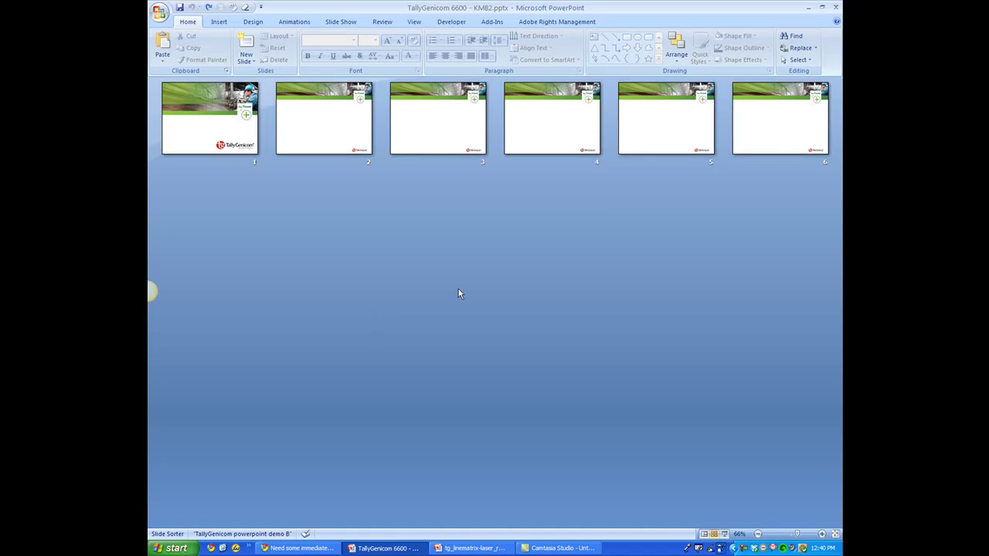
{"action": "key", "text": "ctrl+a"}
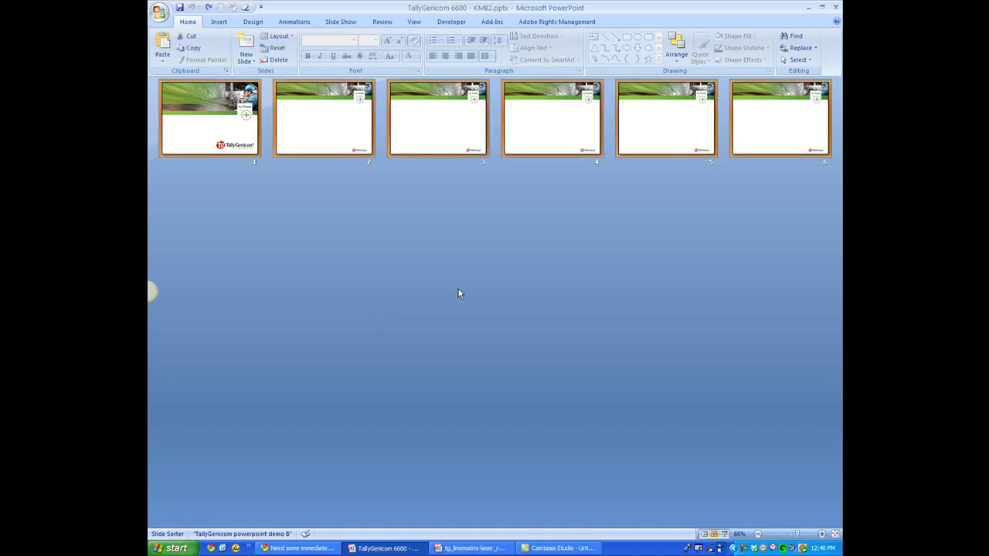
{"action": "key", "text": "Delete"}
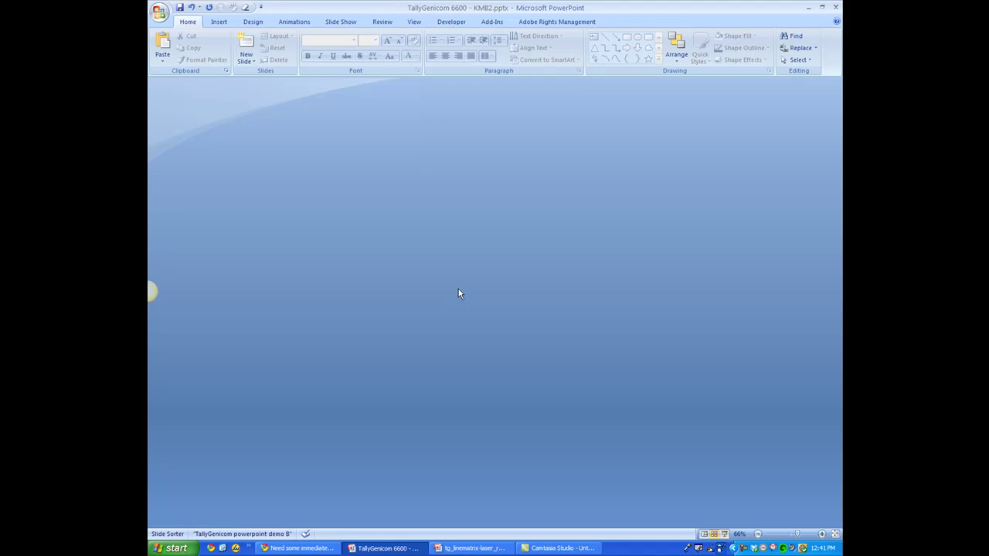
Paste the 21 line matrix slides into the KMB2 deck and open slide 1 in Normal view.
{"action": "key", "text": "ctrl+v"}
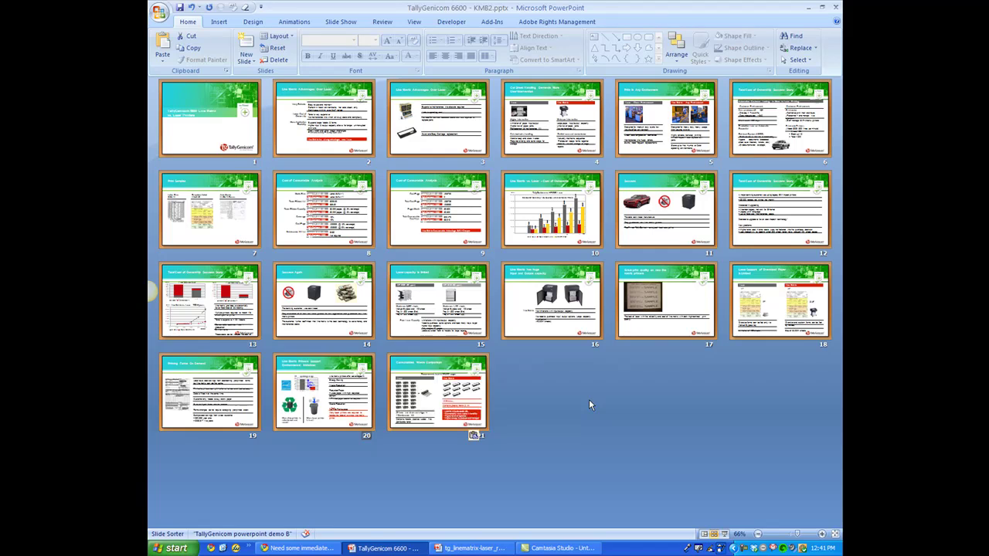
{"action": "right_click", "coordinate": [770, 549]}
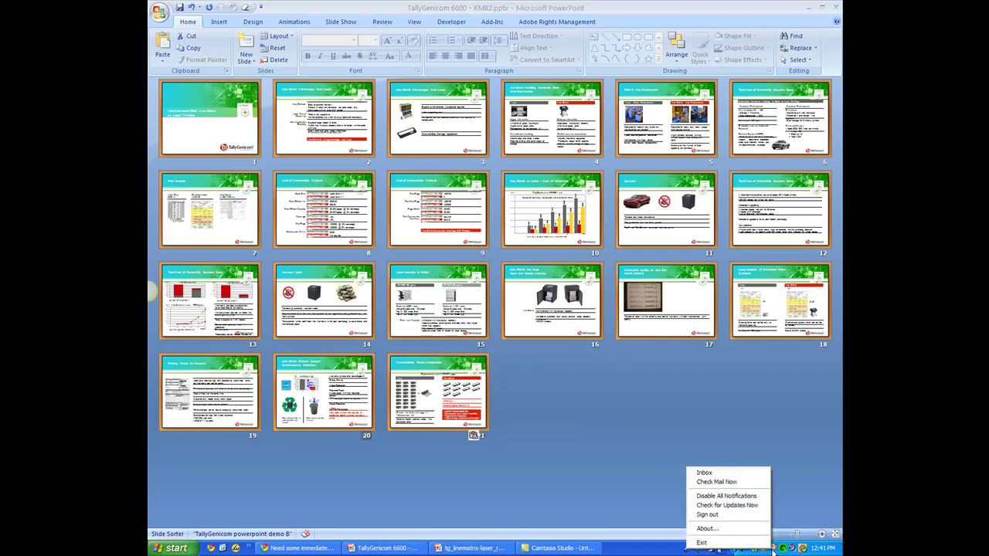
{"action": "left_click", "coordinate": [719, 528]}
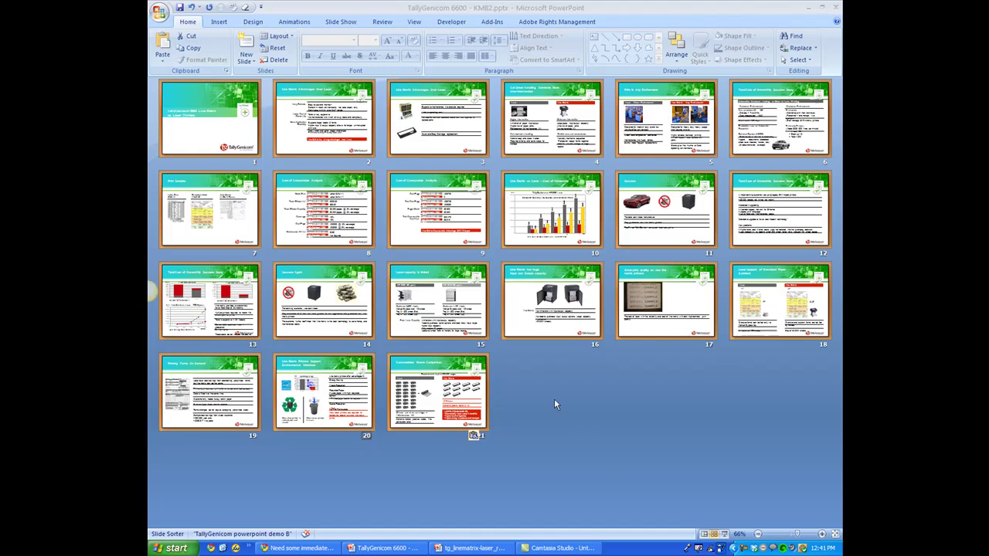
{"action": "double_click", "coordinate": [186, 127]}
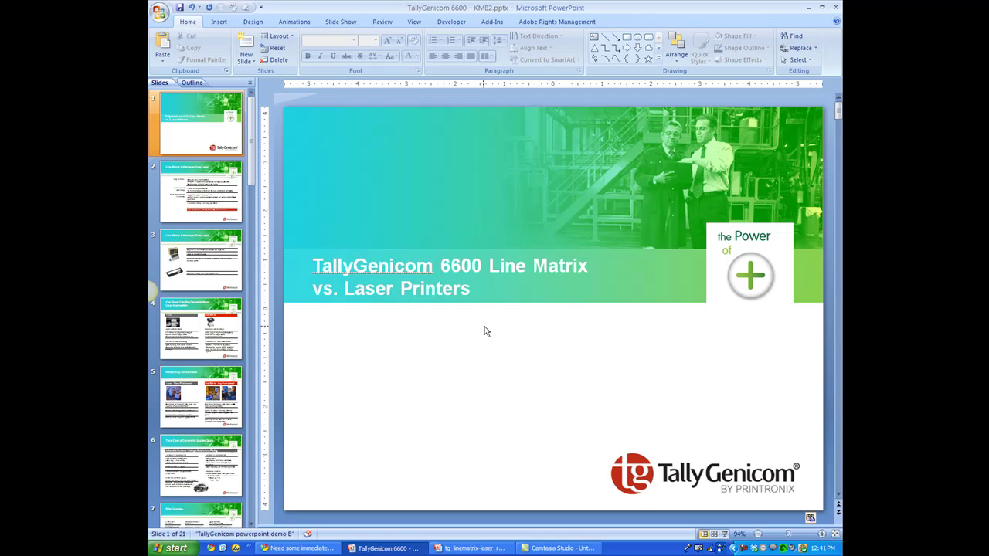
Delete the old teal header picture from slide 2, 'Line Matrix Advantages Over Laser'.
{"action": "scroll", "coordinate": [485, 330], "scroll_direction": "down", "scroll_amount": 1}
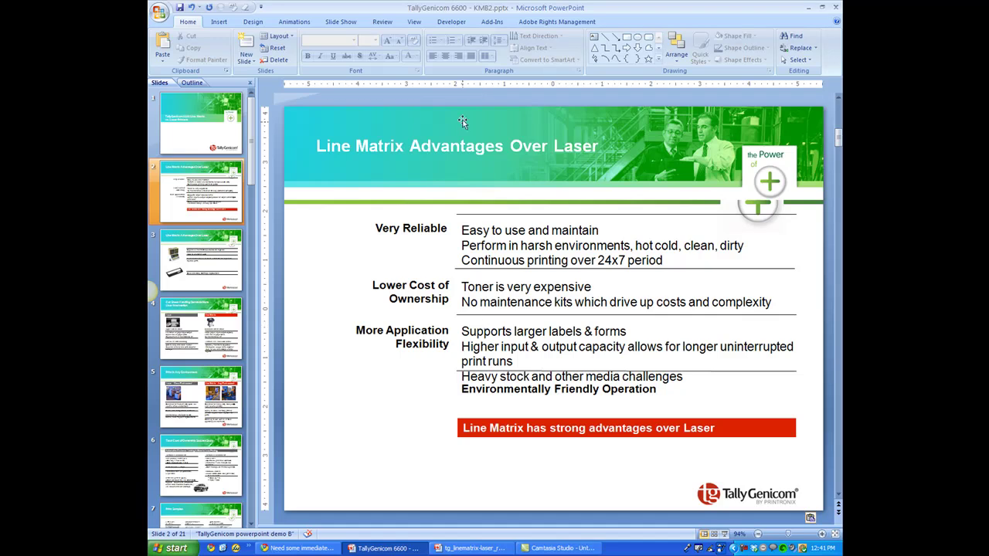
{"action": "left_click", "coordinate": [704, 168]}
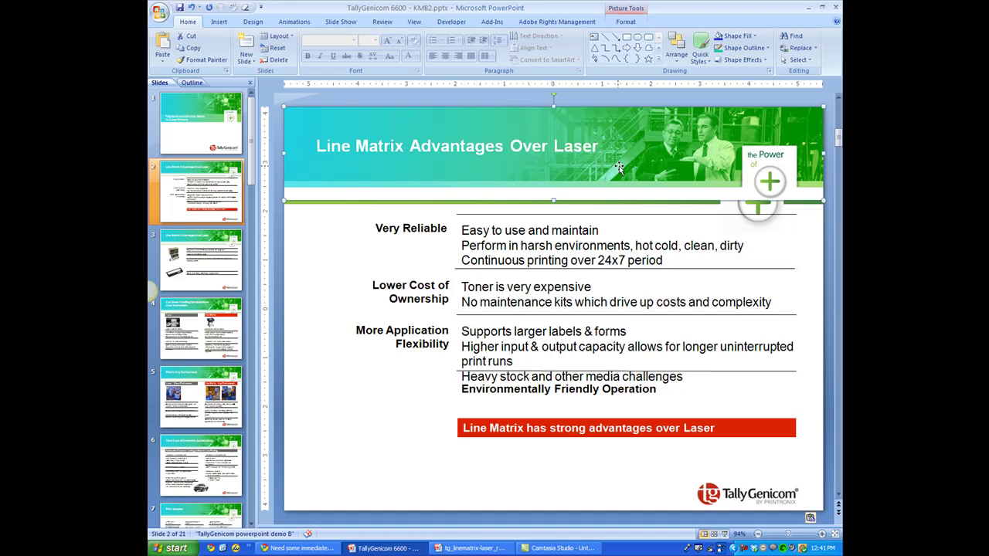
{"action": "key", "text": "Delete"}
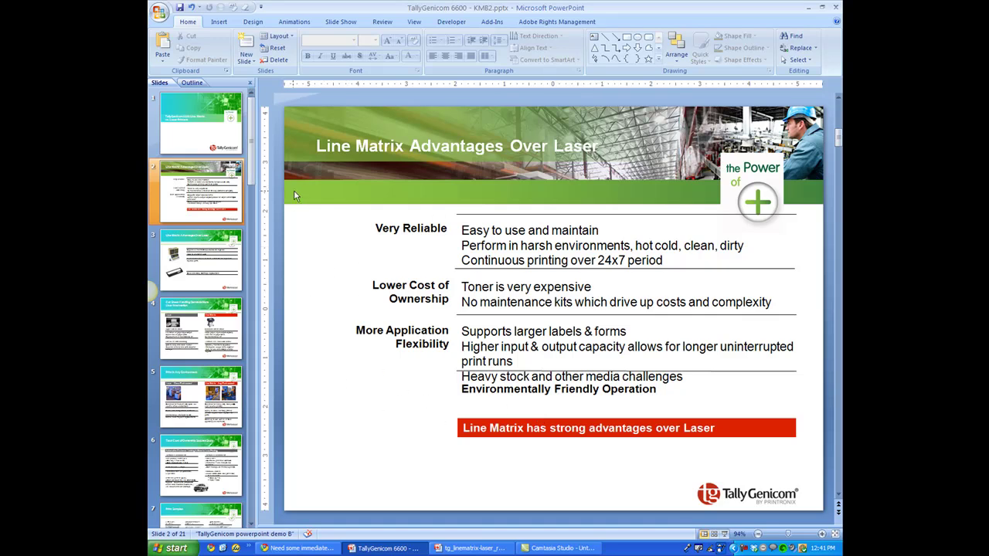
Move slide 2's text boxes and red bar down two nudges.
{"action": "left_click_drag", "start_coordinate": [294, 190], "coordinate": [823, 473]}
{"action": "key", "text": "Down"}
{"action": "key", "text": "Down"}
{"action": "key", "text": "Down"}
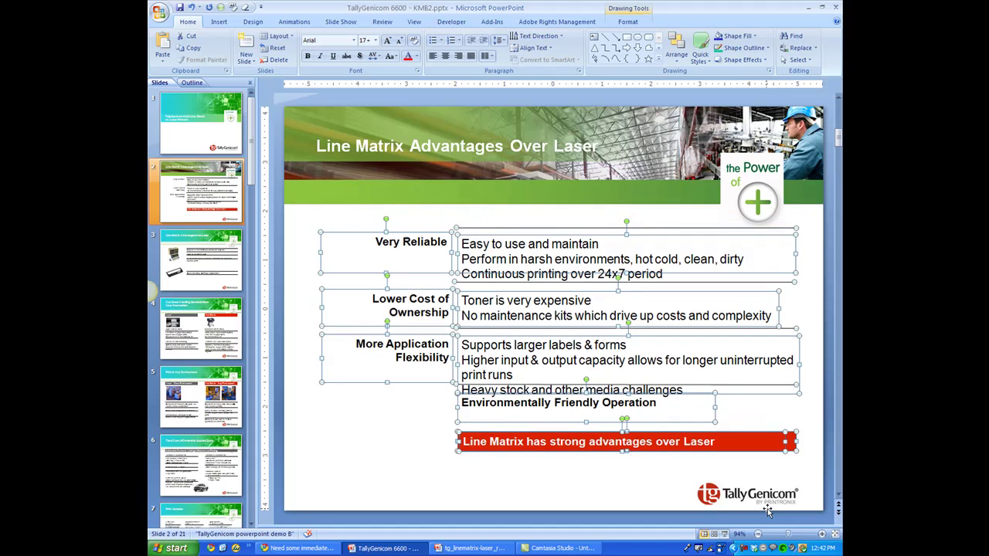
{"action": "key", "text": "Down"}
{"action": "key", "text": "Down"}
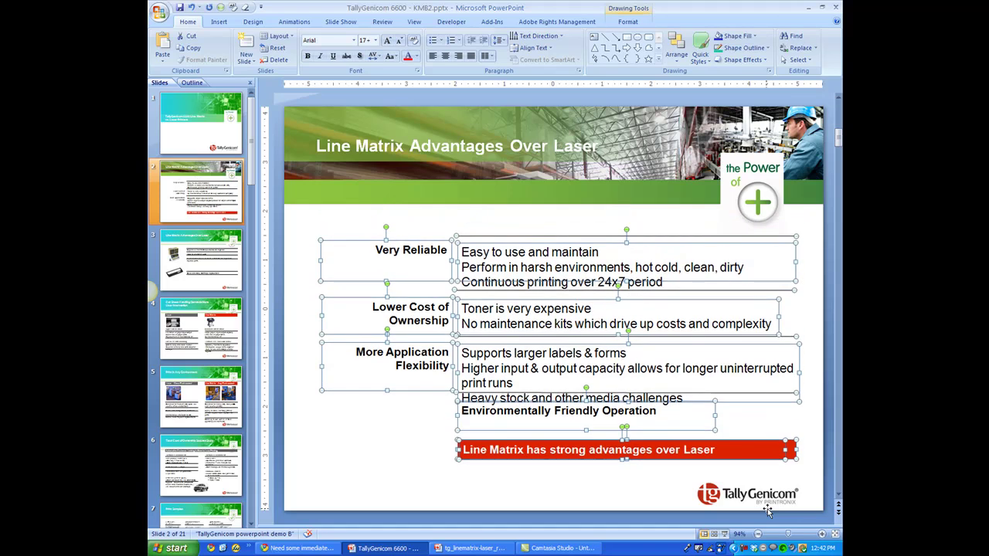
{"action": "left_click", "coordinate": [397, 459]}
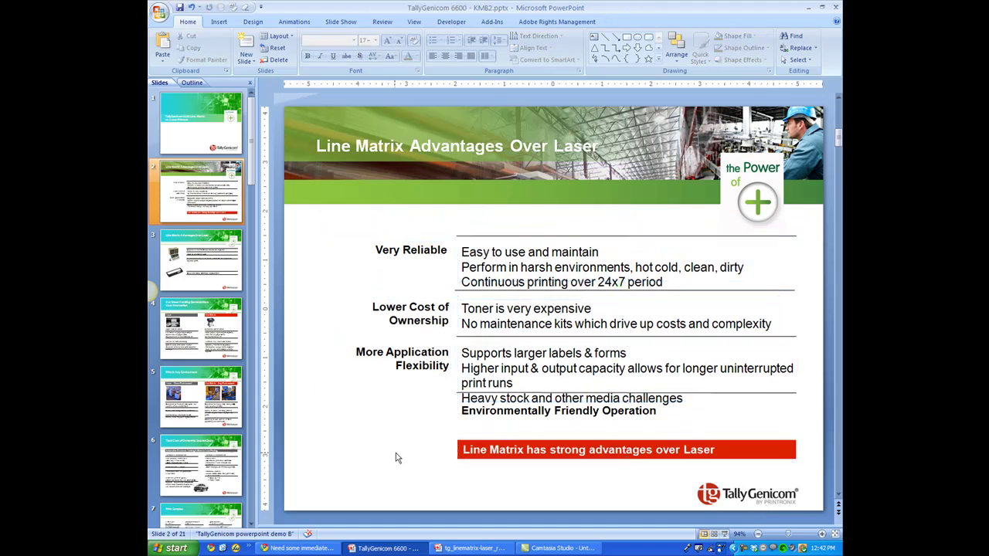
Nudge the Environmentally Friendly Operation box and its line slightly lower toward the bar.
{"action": "left_click", "coordinate": [492, 424]}
{"action": "left_click", "coordinate": [516, 398]}
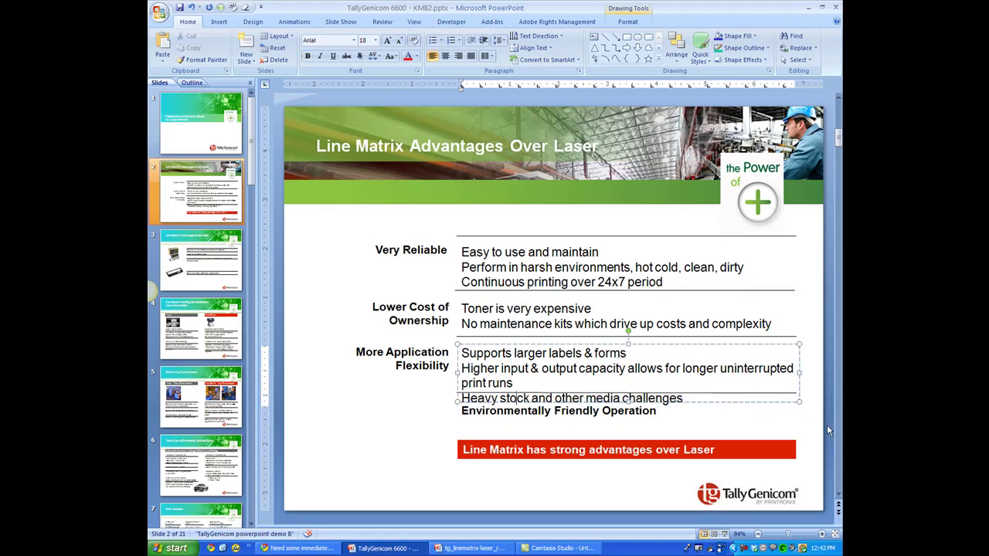
{"action": "mouse_move", "coordinate": [812, 436]}
{"action": "left_mouse_down"}
{"action": "mouse_move", "coordinate": [646, 390]}
{"action": "mouse_move", "coordinate": [439, 391]}
{"action": "left_mouse_up"}
{"action": "key", "text": "Down"}
{"action": "key", "text": "Down"}
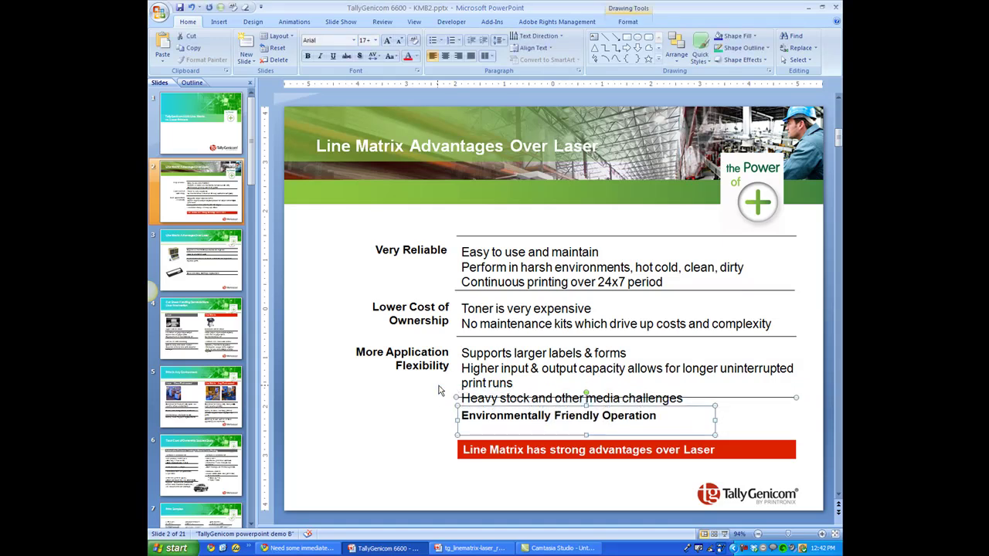
{"action": "key", "text": "Down"}
{"action": "key", "text": "Down"}
{"action": "key", "text": "Down"}
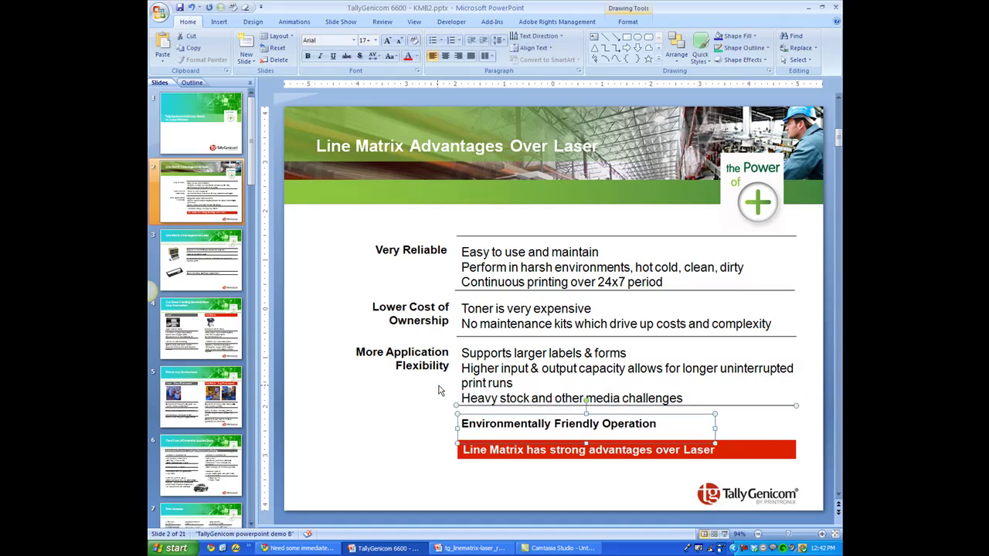
{"action": "key", "text": "Down"}
{"action": "key", "text": "Down"}
{"action": "key", "text": "Up"}
{"action": "key", "text": "Up"}
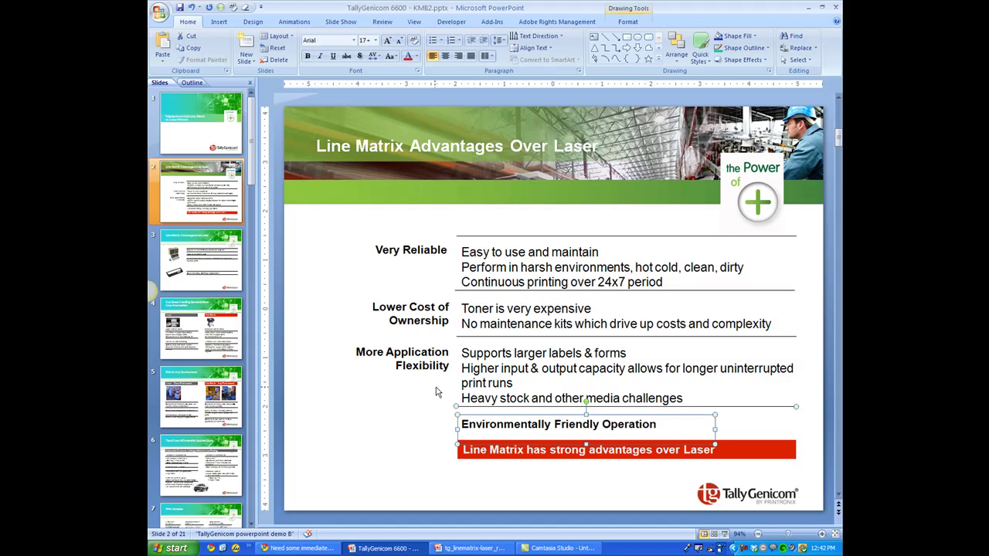
{"action": "left_click", "coordinate": [388, 415]}
{"action": "scroll", "coordinate": [398, 465], "scroll_direction": "down", "scroll_amount": 2}
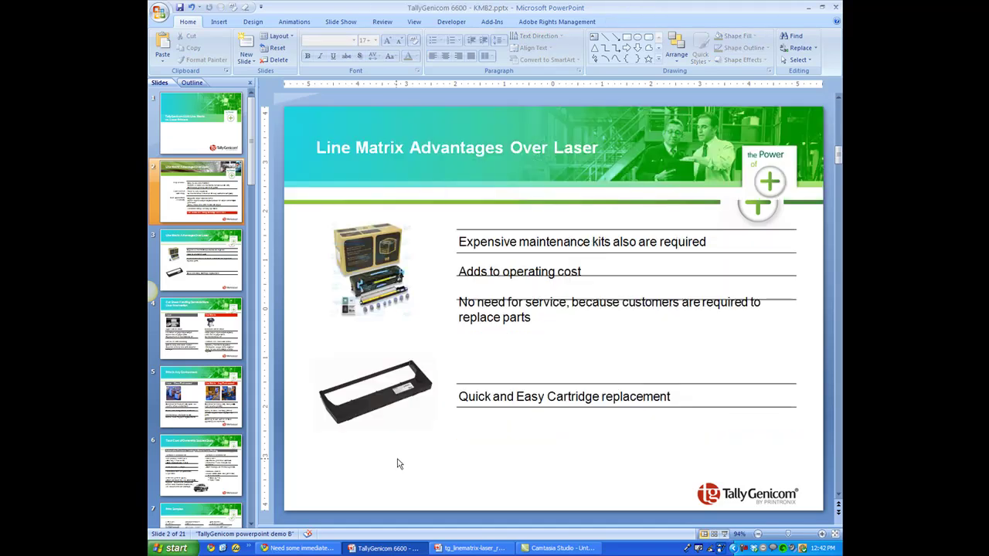
Delete slide 3's old teal header picture, then move on to slide 5.
{"action": "left_click", "coordinate": [697, 157]}
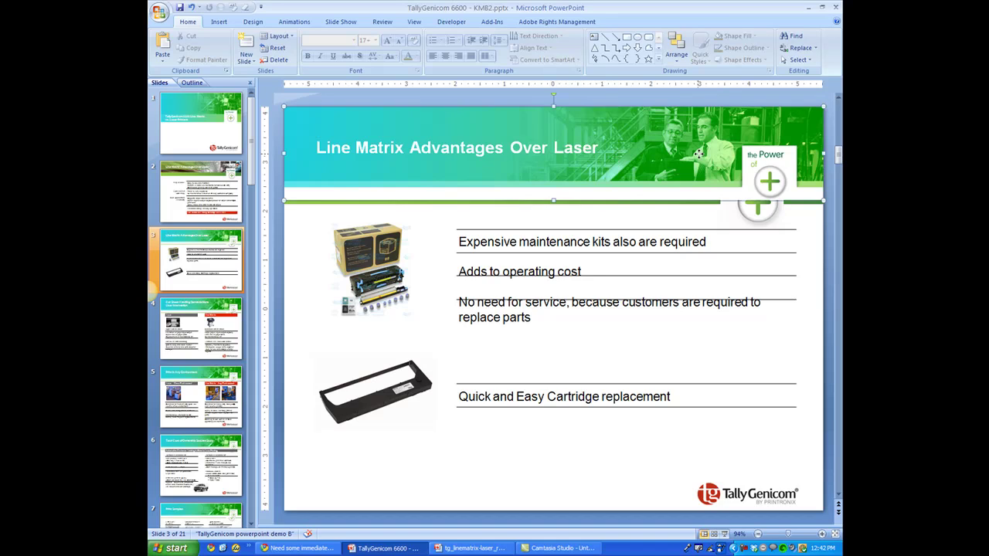
{"action": "key", "text": "Delete"}
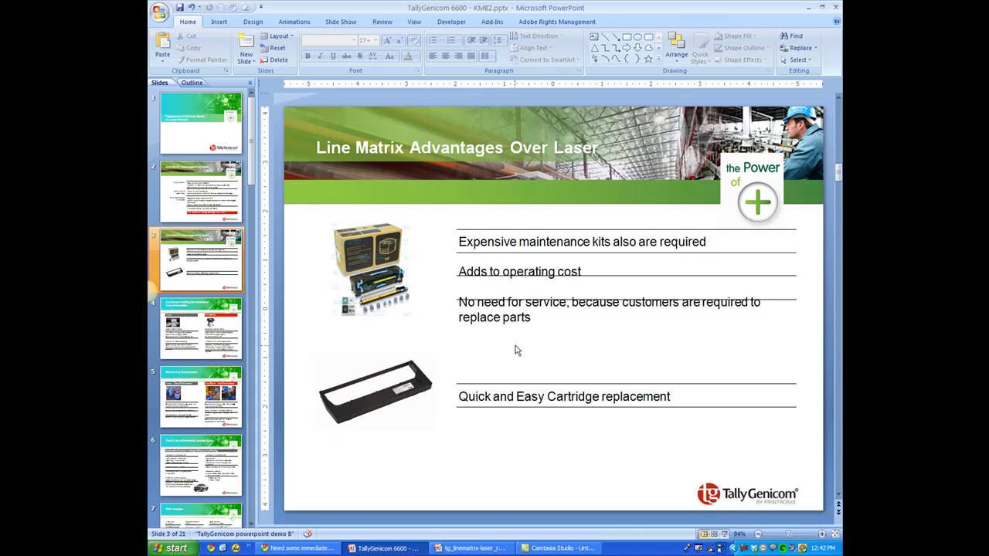
{"action": "scroll", "coordinate": [515, 348], "scroll_direction": "down", "scroll_amount": 2}
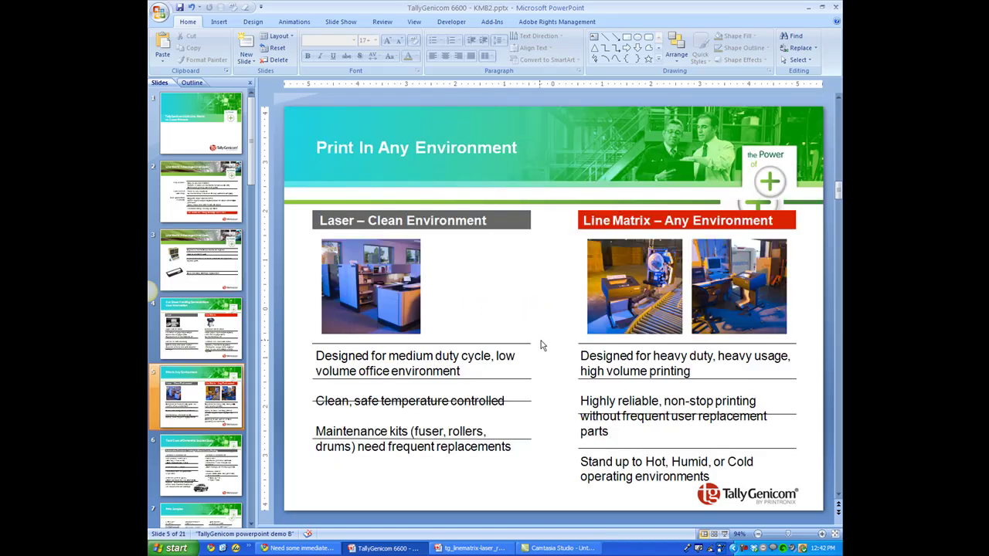